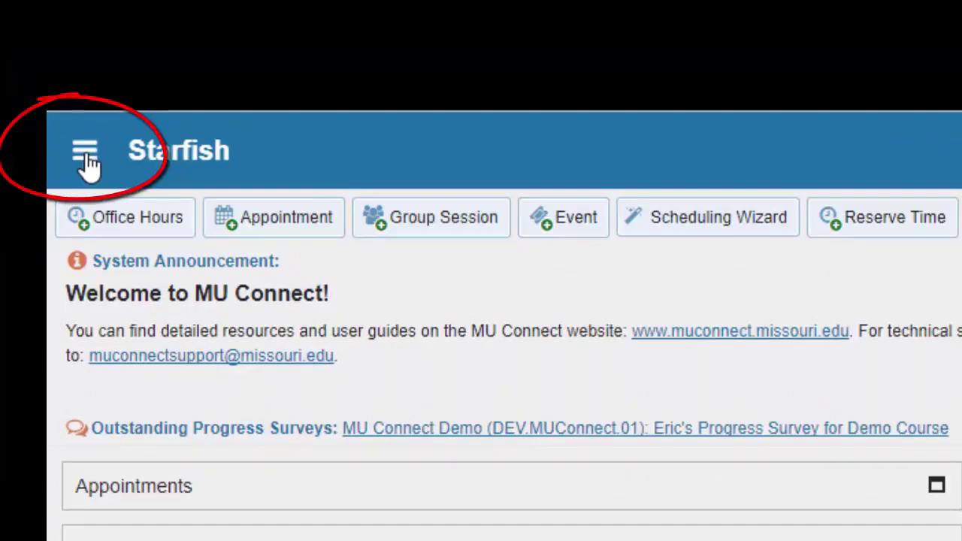
- Open the My Students list and view the available Connection and Term filter options
click(85, 154)
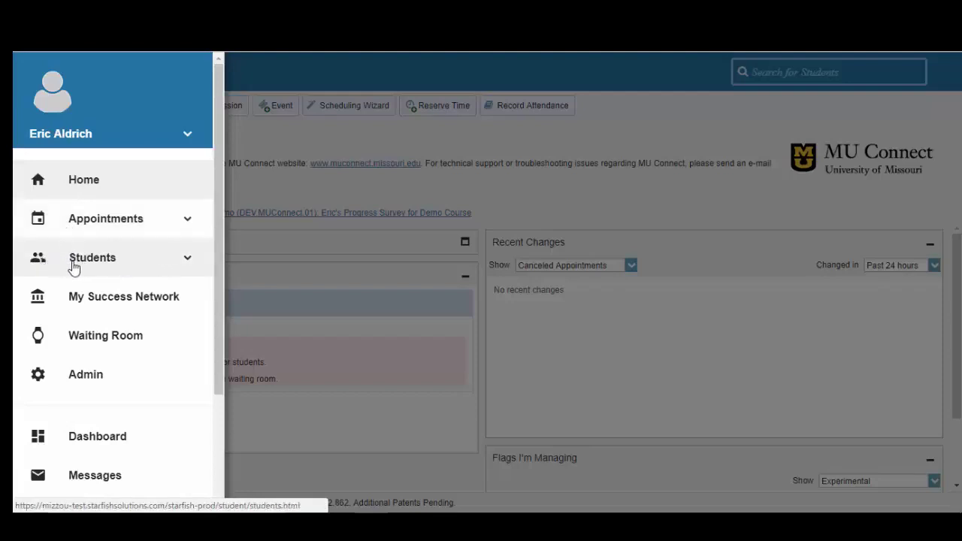
click(130, 262)
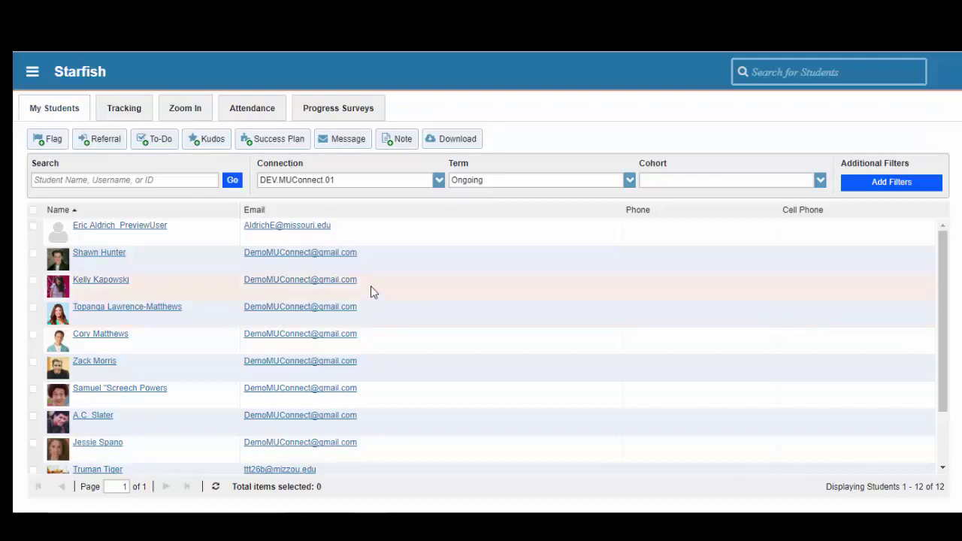
click(438, 182)
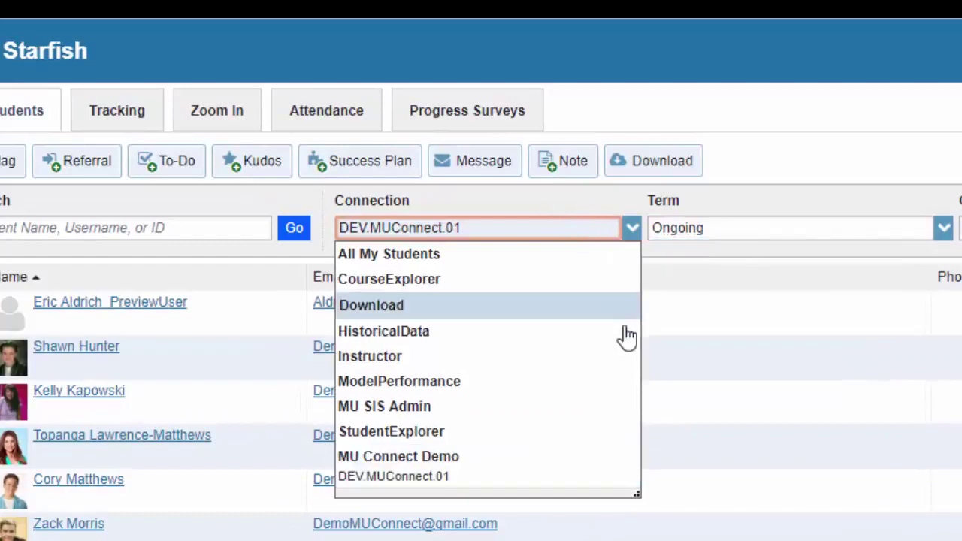
click(625, 203)
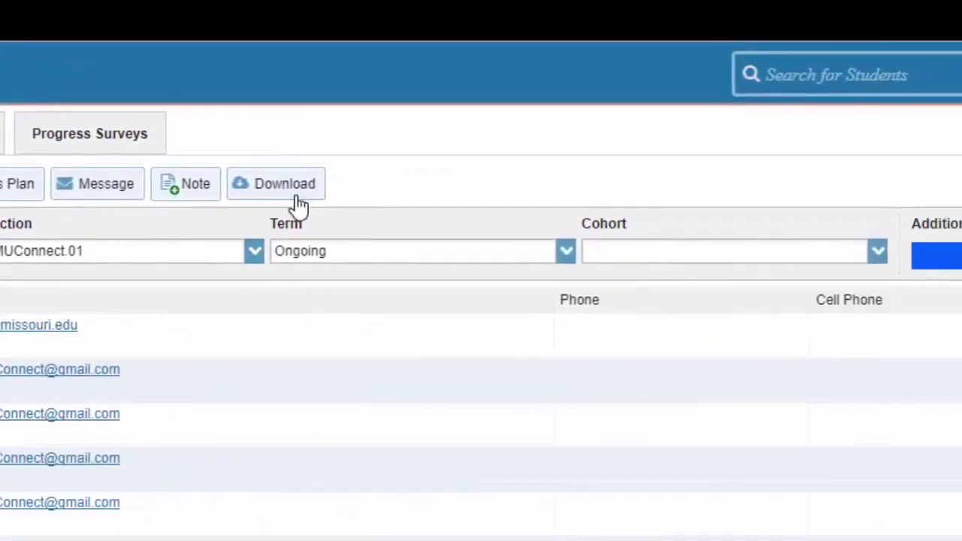
click(570, 267)
drag(571, 299, 583, 490)
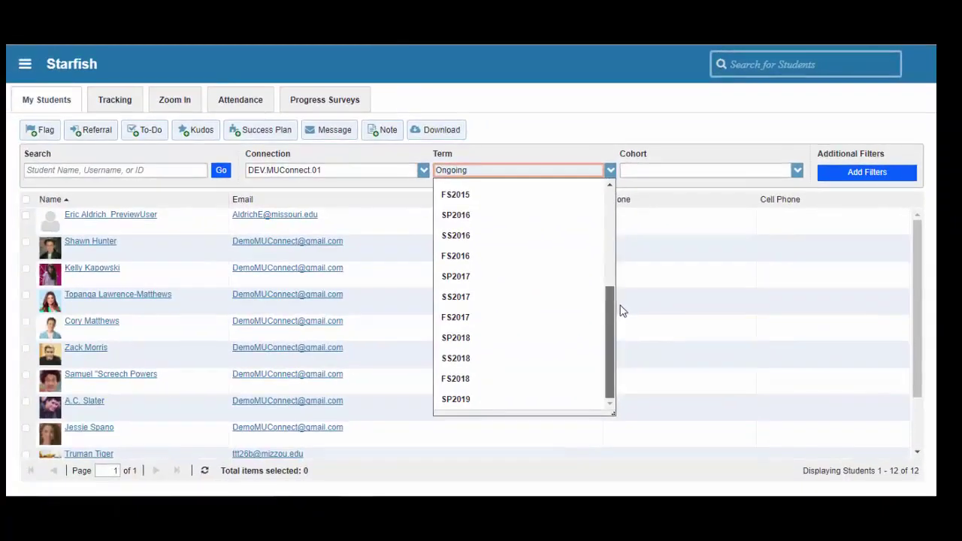
click(589, 134)
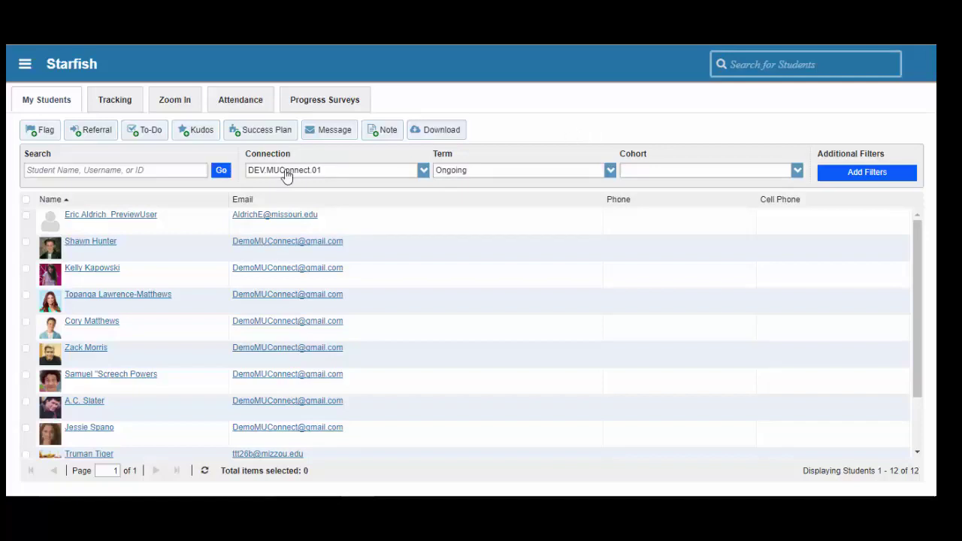
- Select the second, fourth, sixth and seventh students in the list
click(26, 242)
click(26, 295)
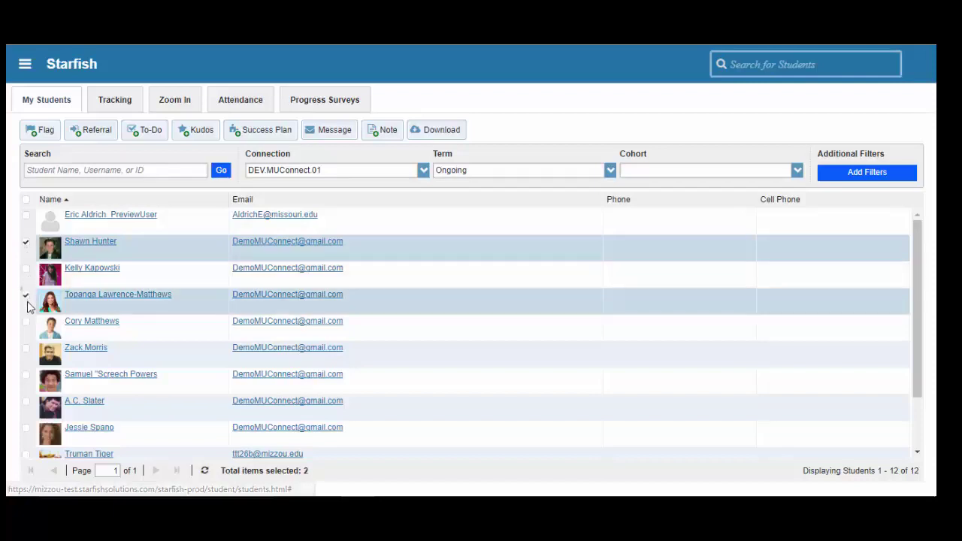
click(26, 350)
click(26, 374)
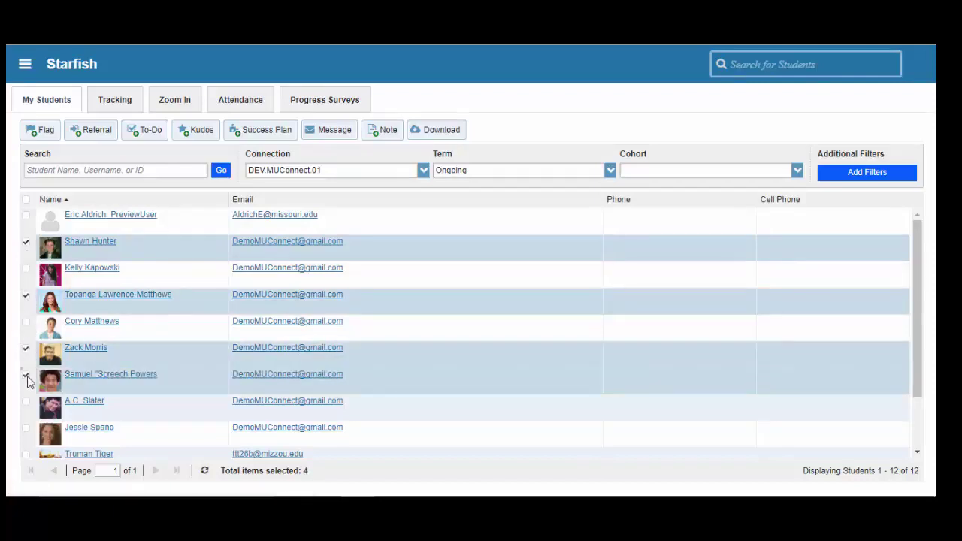
- Start an Attendance Concern flag for the selected students with MU Connect Demo (DEV.MUConnect.01) as the course context
click(44, 132)
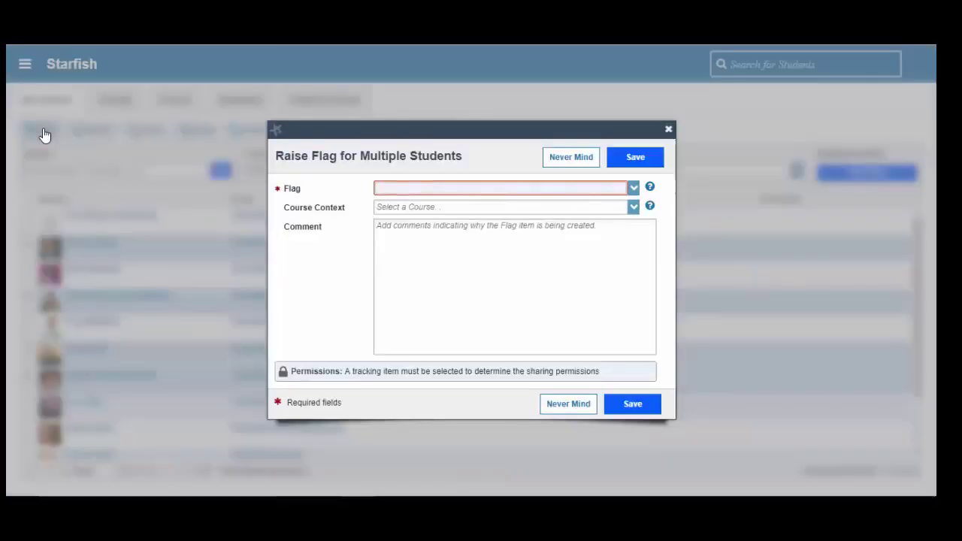
click(382, 191)
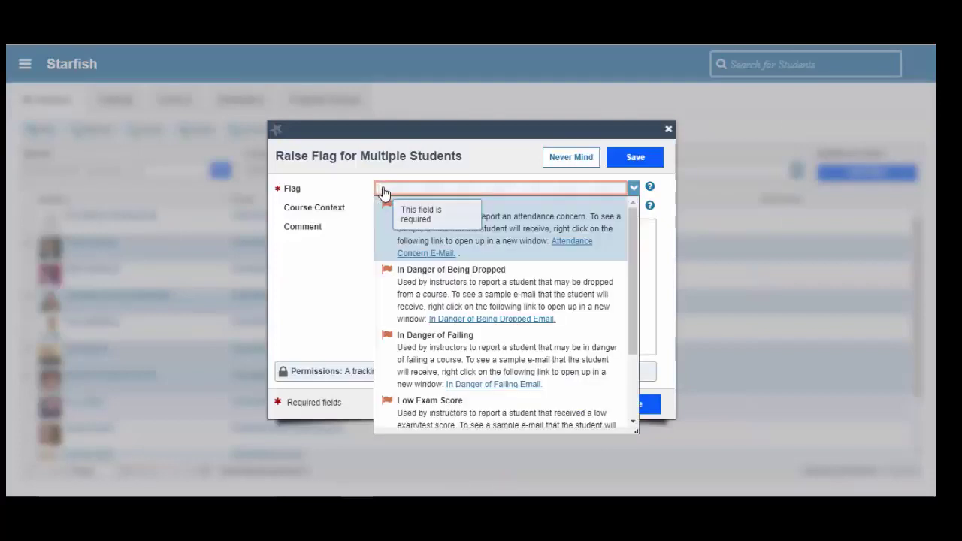
click(382, 193)
click(381, 193)
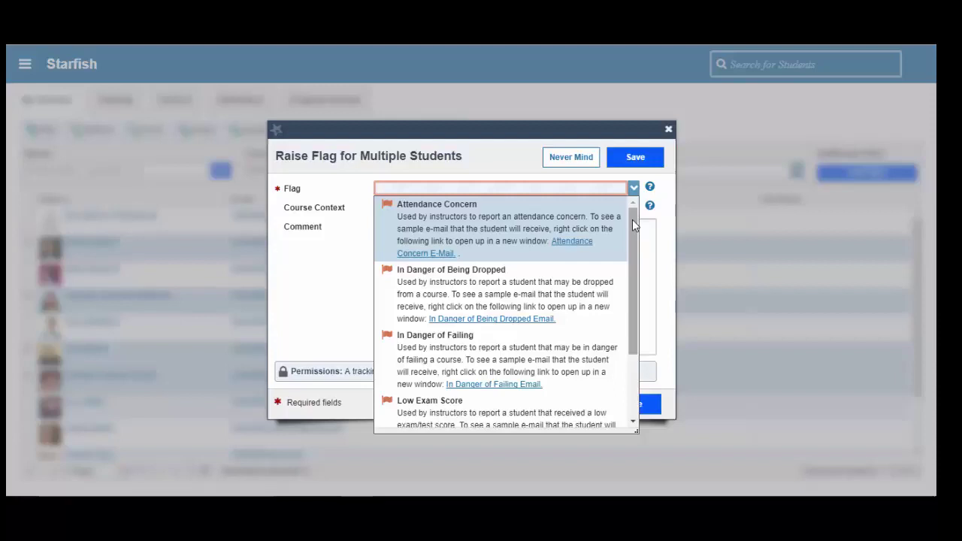
click(462, 228)
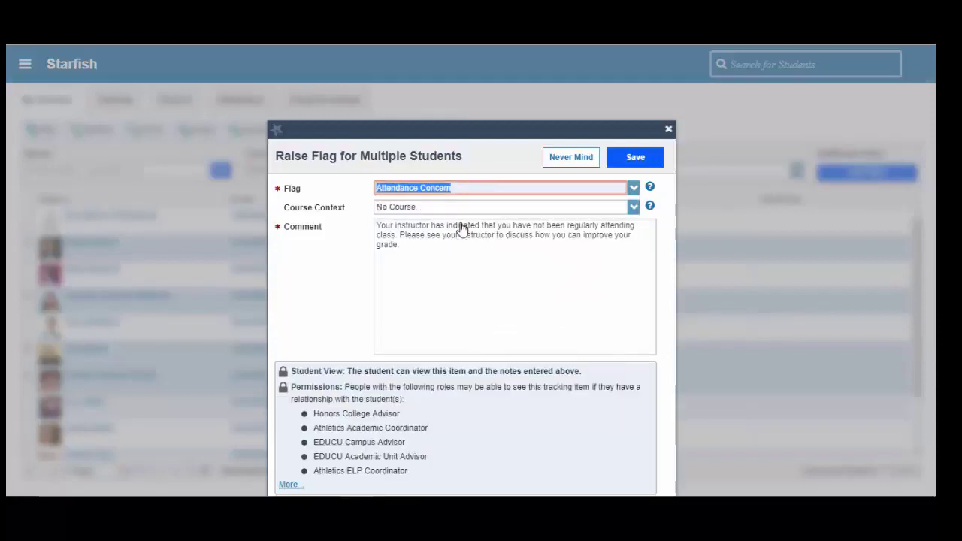
click(634, 208)
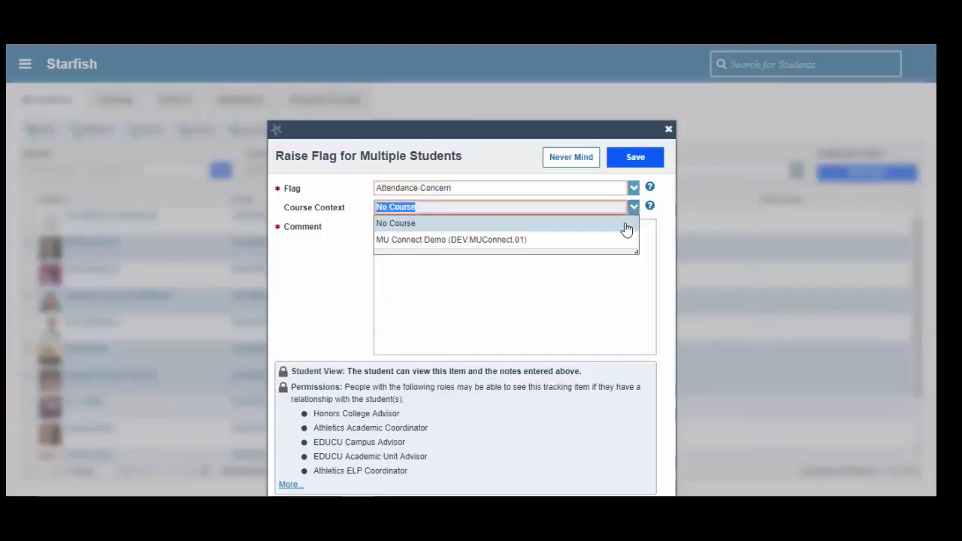
click(618, 241)
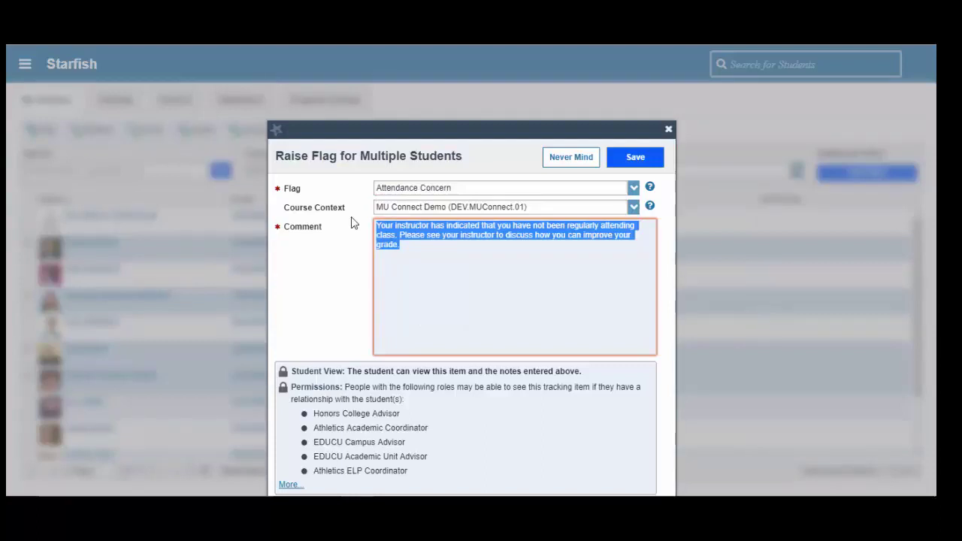
- Replace the flag's default comment with "Insert your own comments here" and save the flag
key(BackSpace)
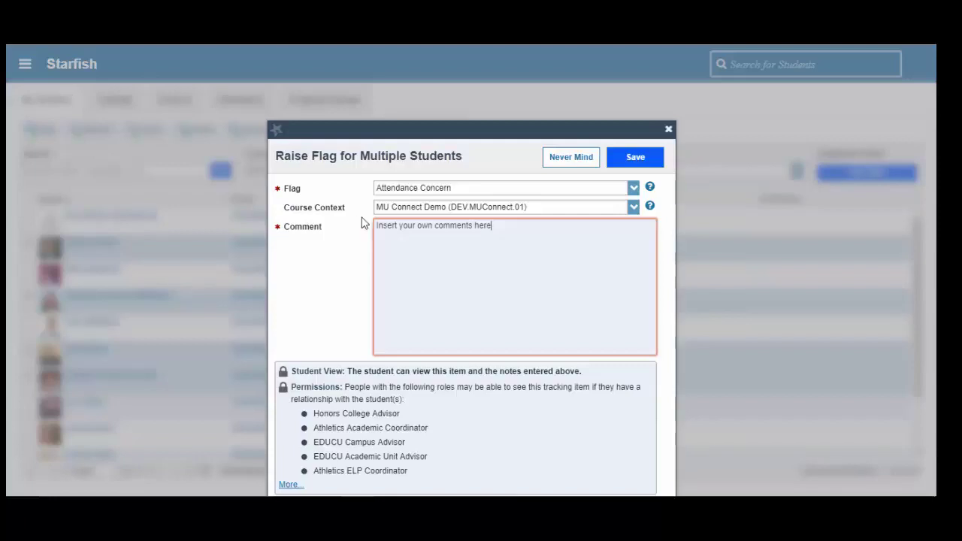
click(635, 158)
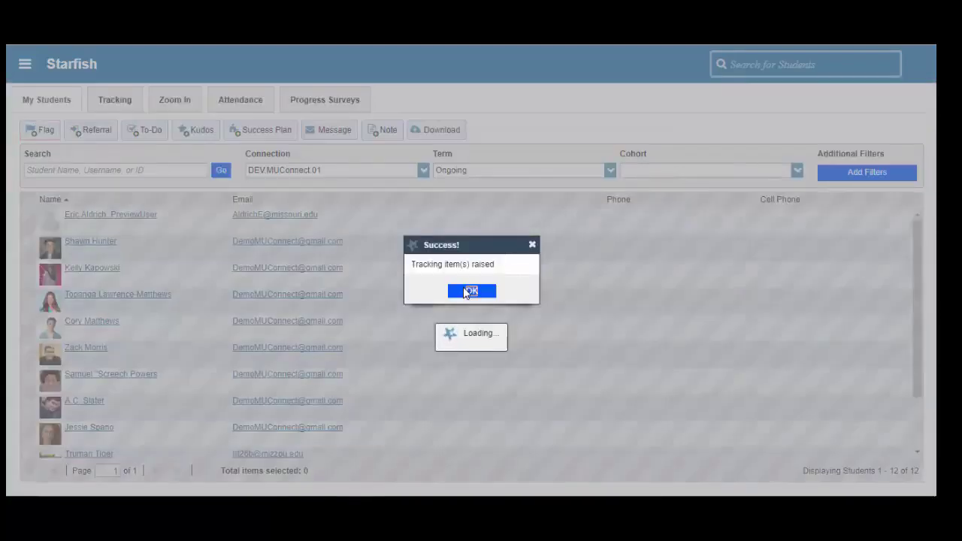
click(466, 291)
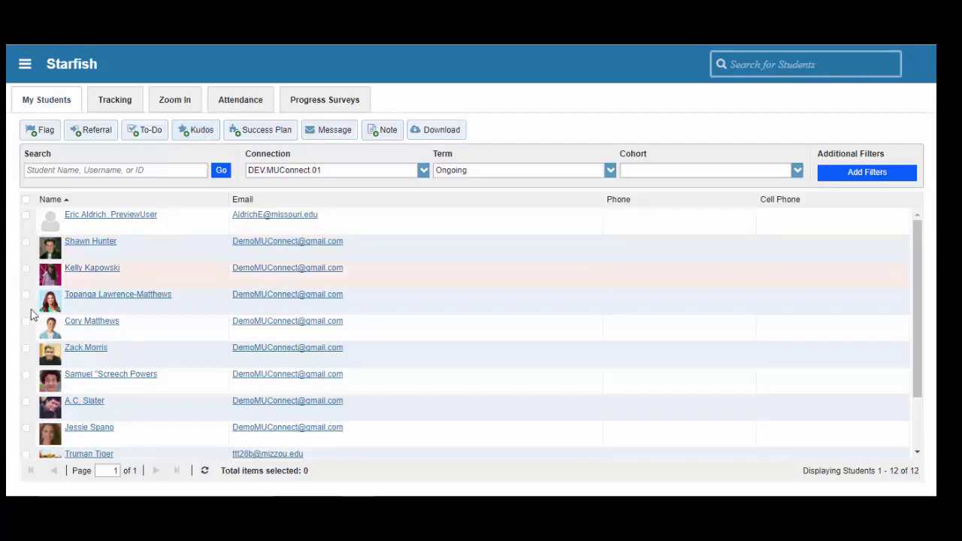
- Select the third and ninth students in the list and start a Showing Improvement kudos for them
click(27, 428)
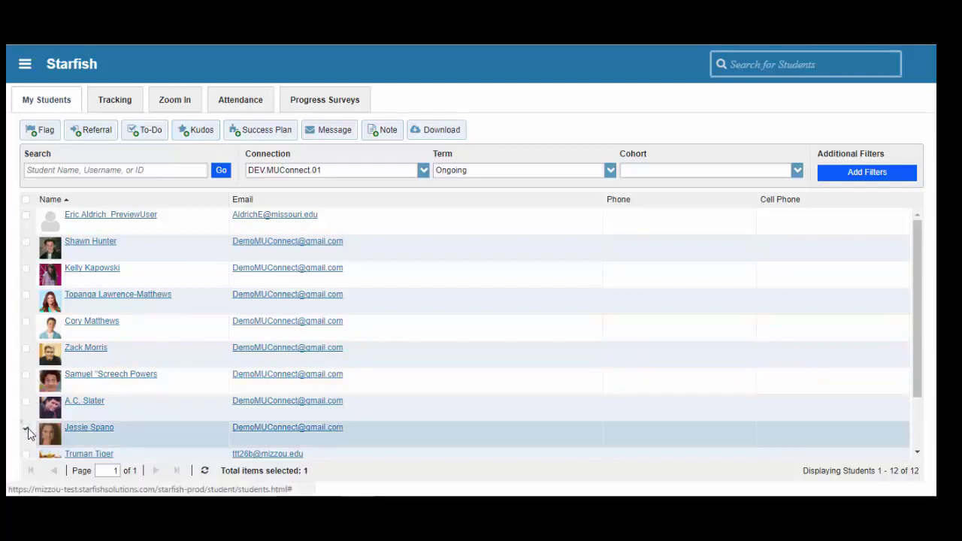
click(26, 274)
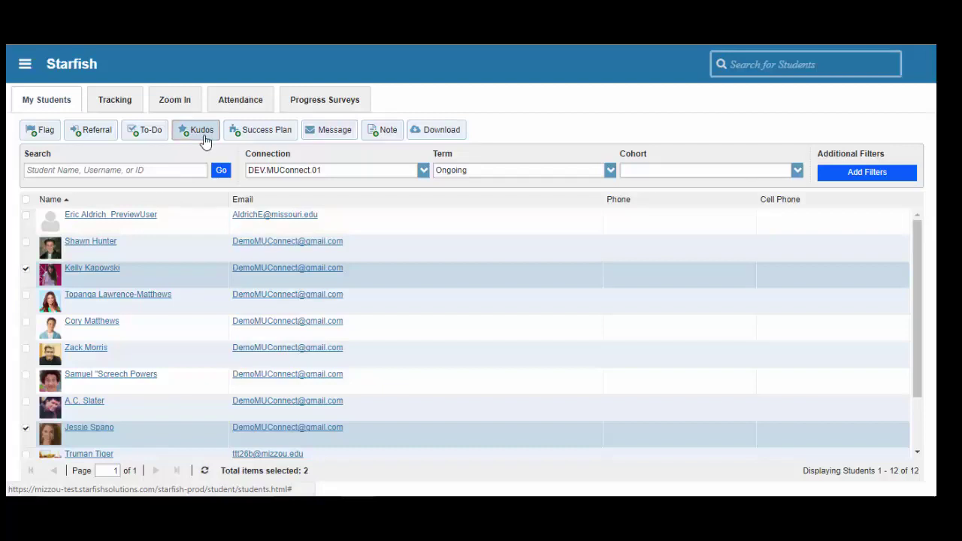
click(202, 134)
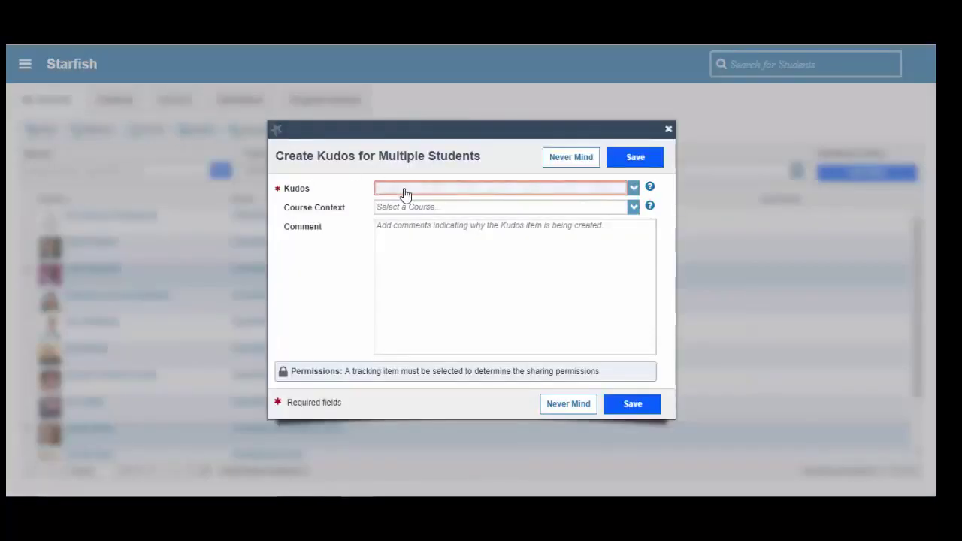
click(405, 195)
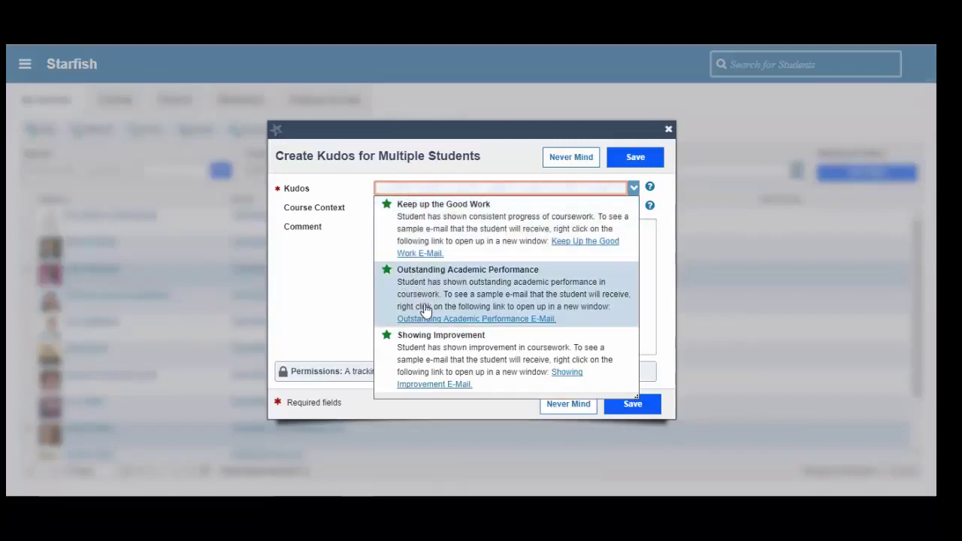
click(455, 363)
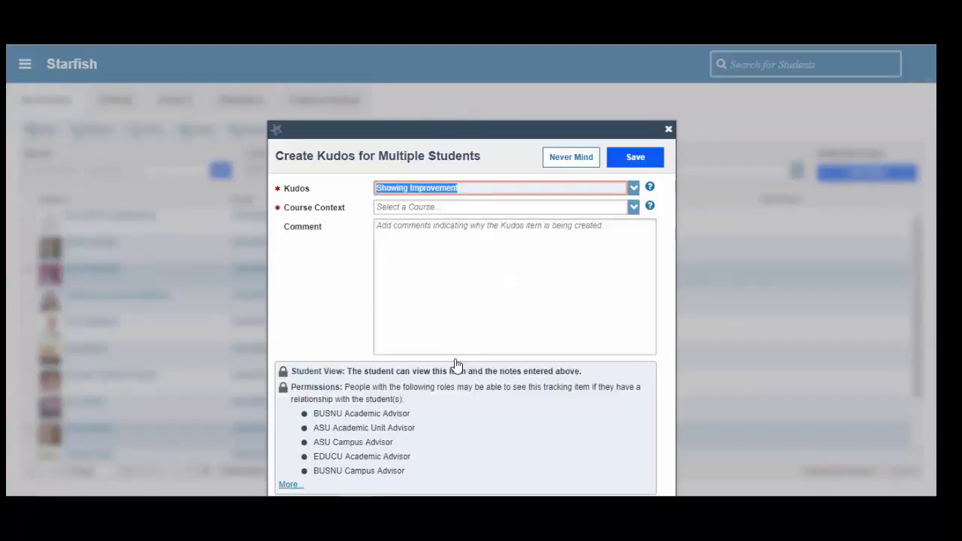
- Set the kudos' course context to MU Connect Demo (DEV.MUConnect.01) and save the kudos
click(631, 209)
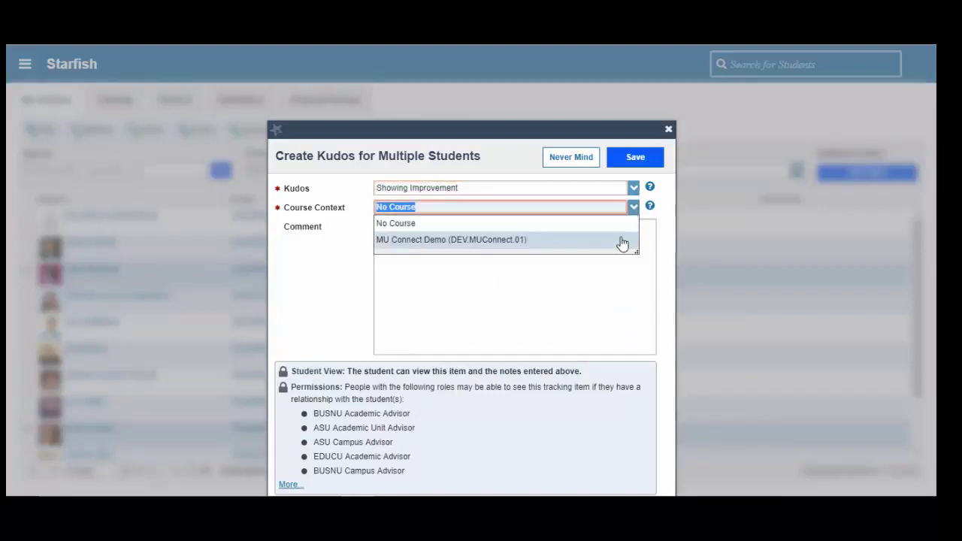
click(621, 239)
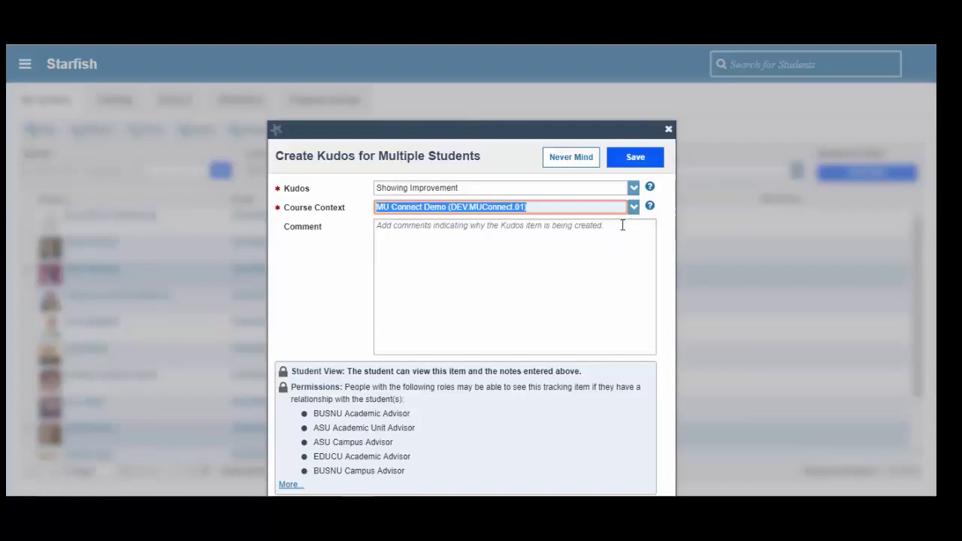
click(620, 225)
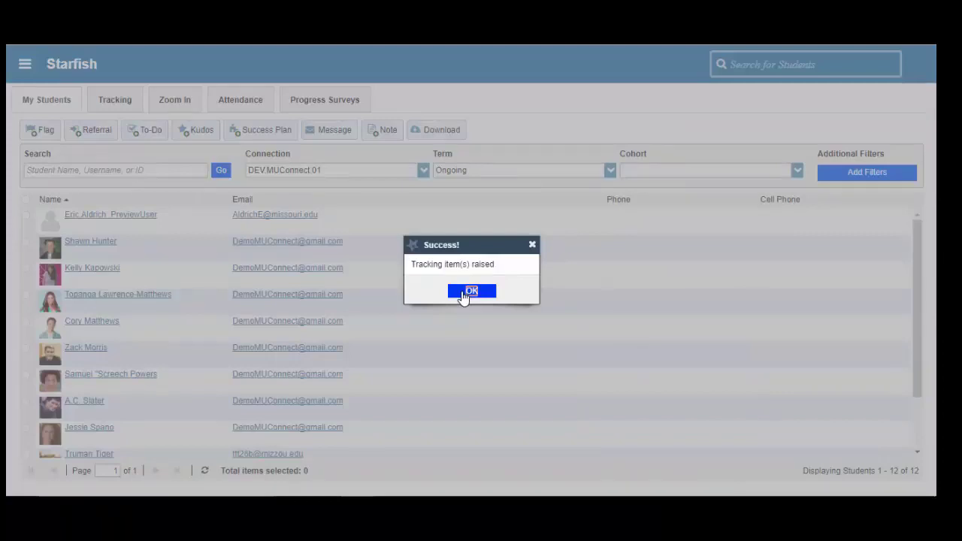
click(470, 291)
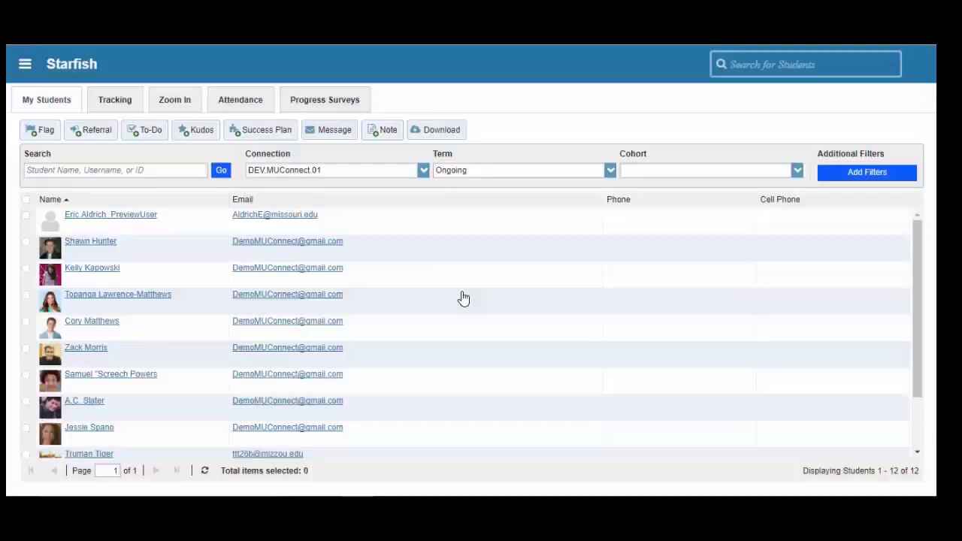
- Open the Zoom In gradebook view and check the available term and course section filter options
click(174, 102)
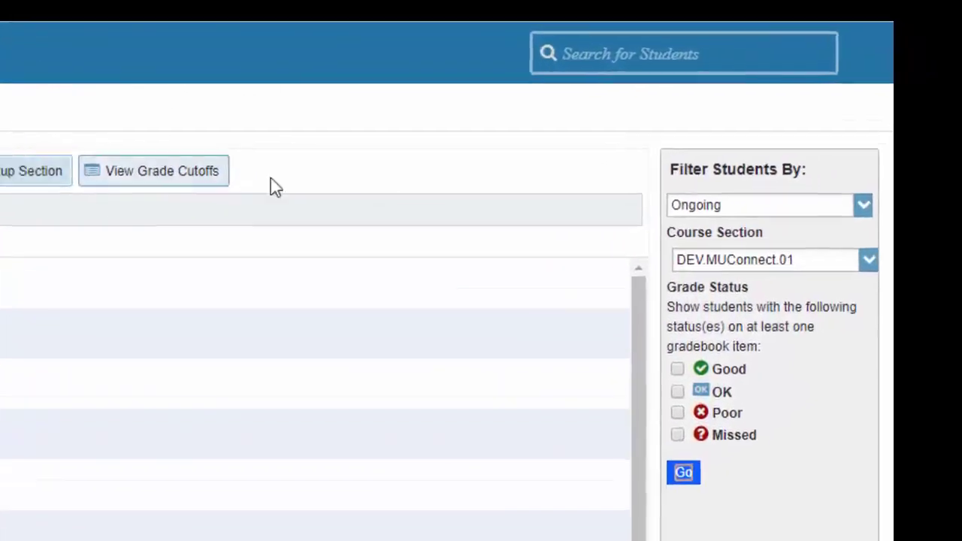
click(734, 209)
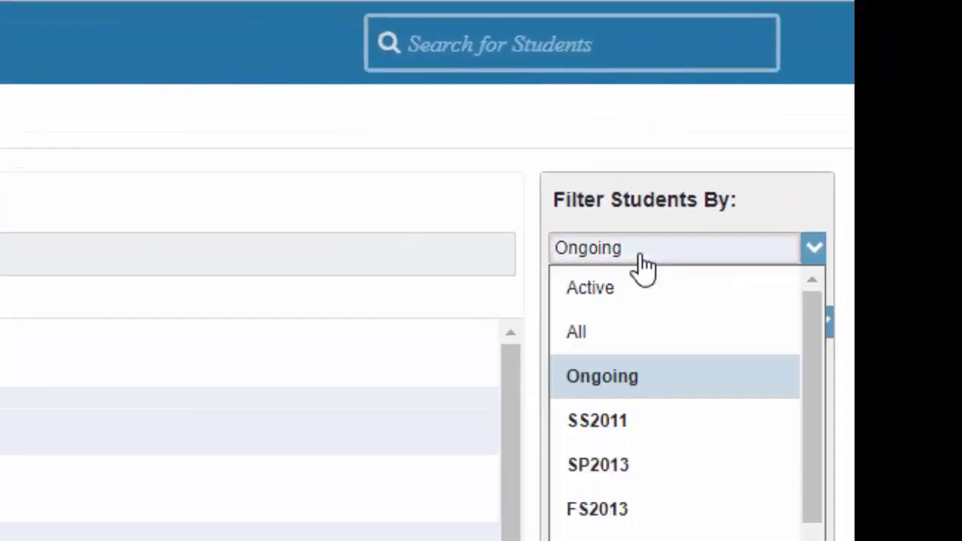
click(644, 256)
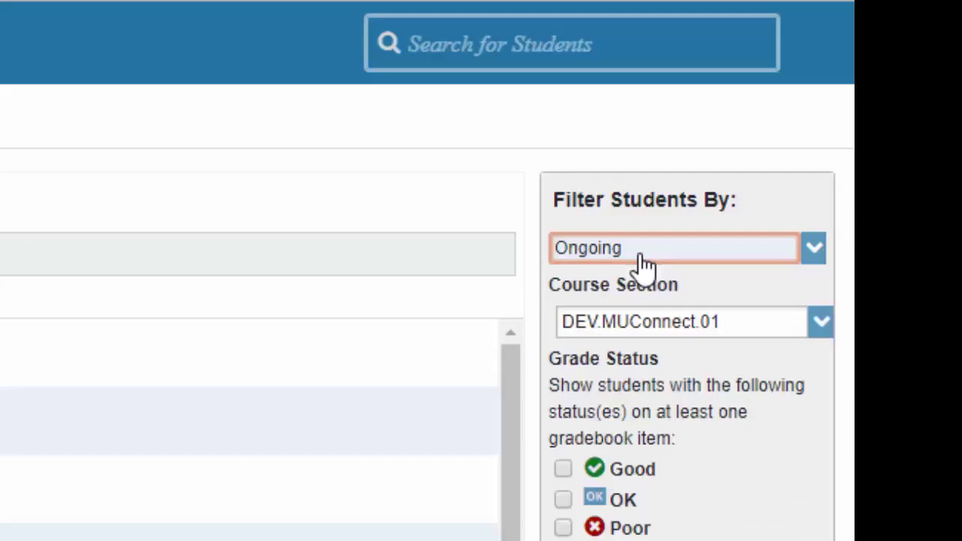
click(830, 331)
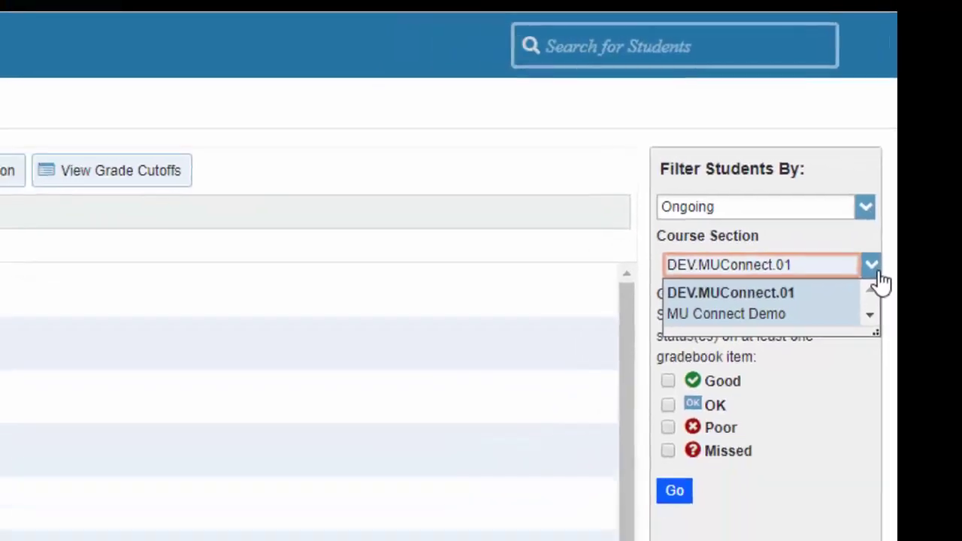
click(831, 331)
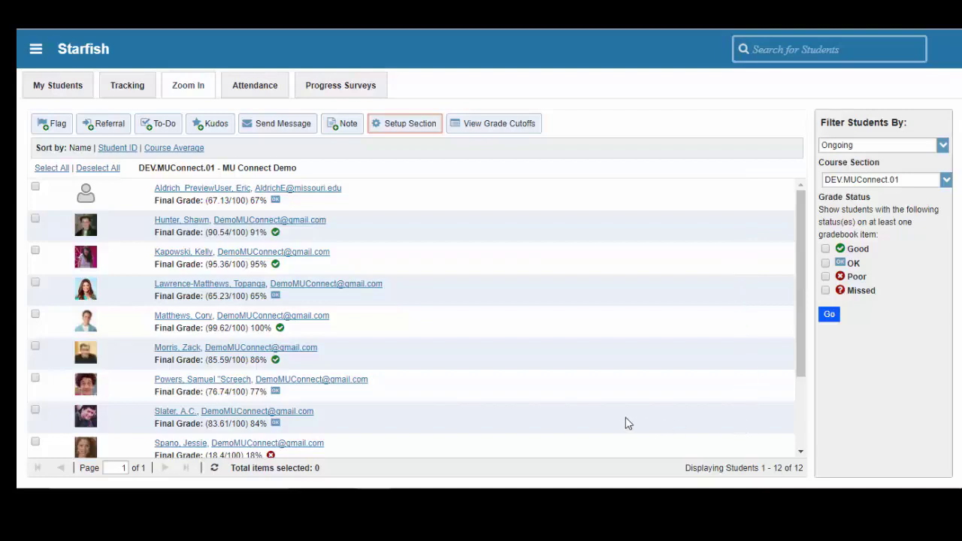
- Open the section's grade threshold setup, widen the Grade column and submit the settings
click(405, 136)
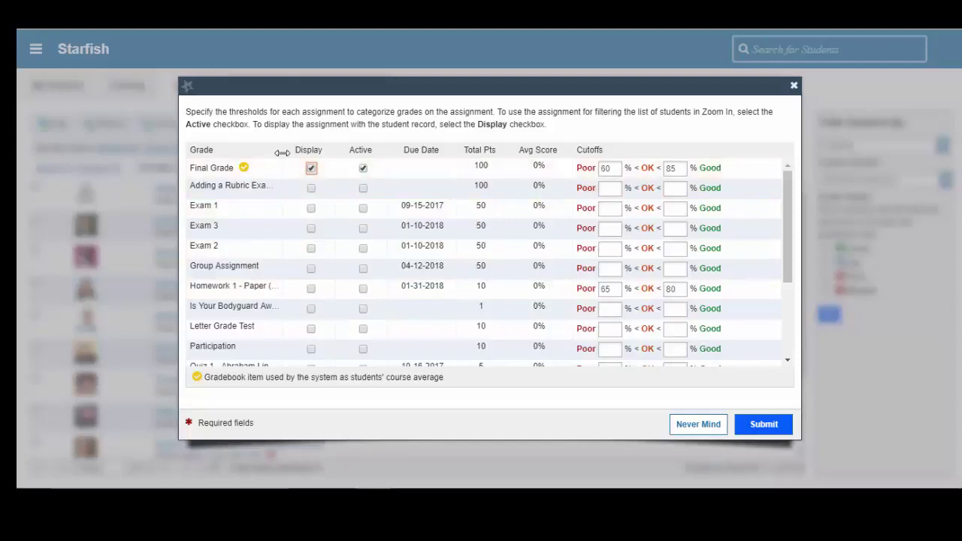
drag(282, 153, 348, 155)
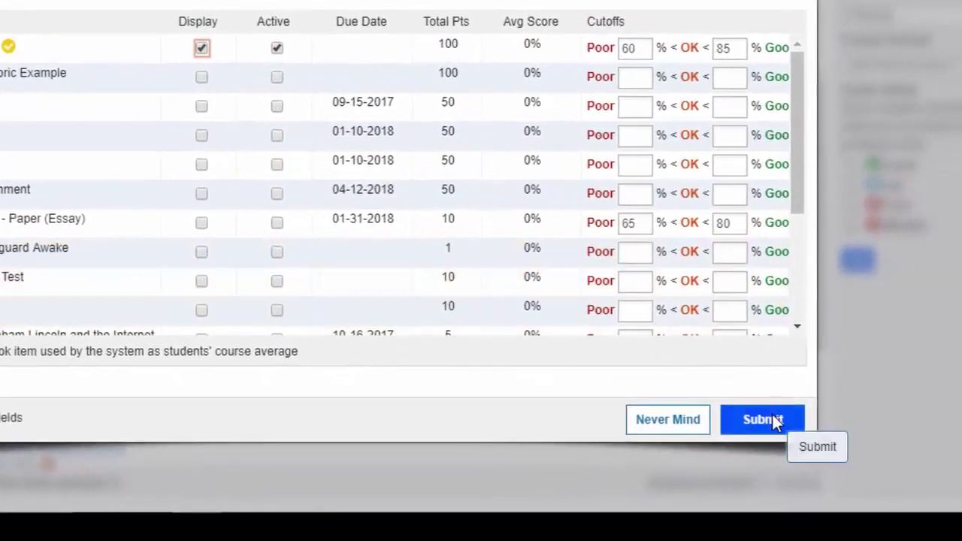
click(774, 421)
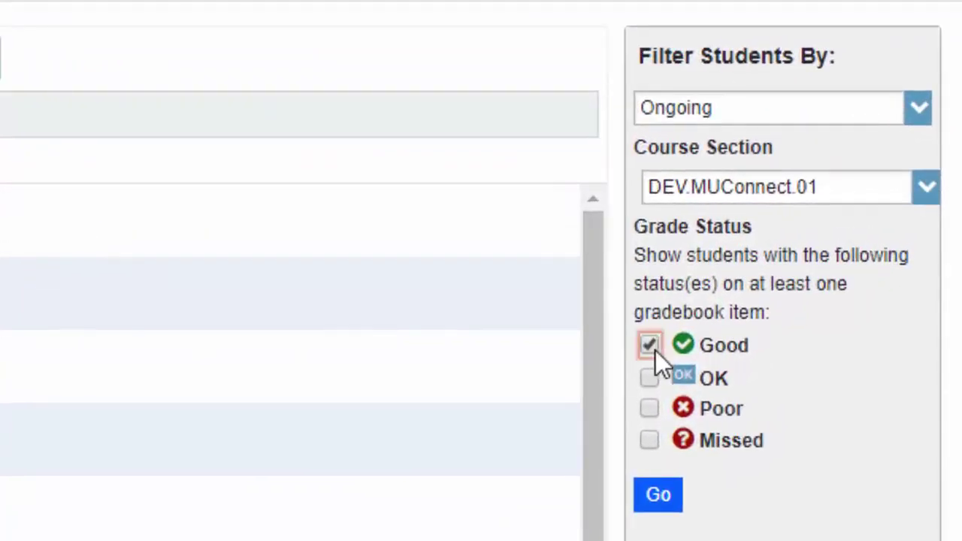
- Filter the gradebook view to students with Good grade status
click(658, 494)
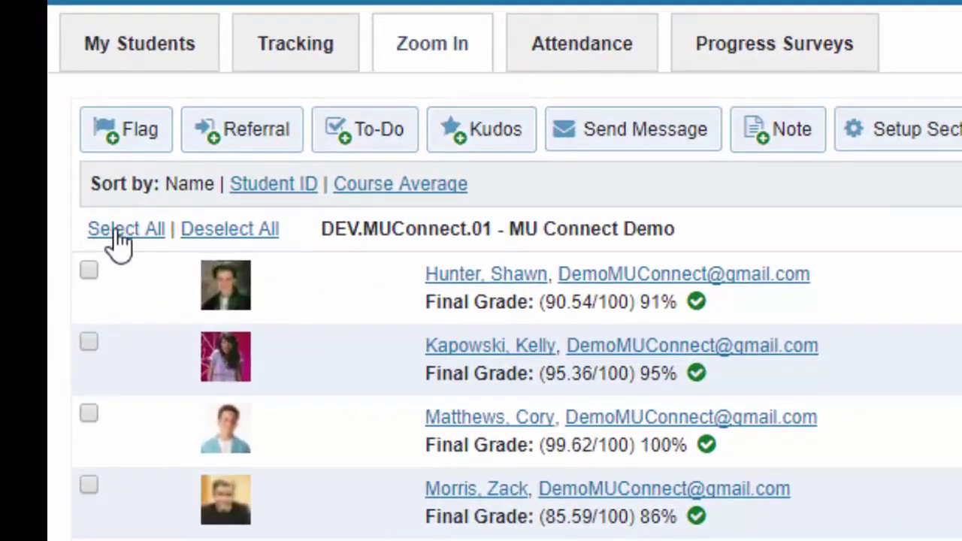
- Create Outstanding Academic Performance kudos for all students in the filtered list, with MU Connect Demo (DEV.MUConnect.01) as course context, and save
click(118, 233)
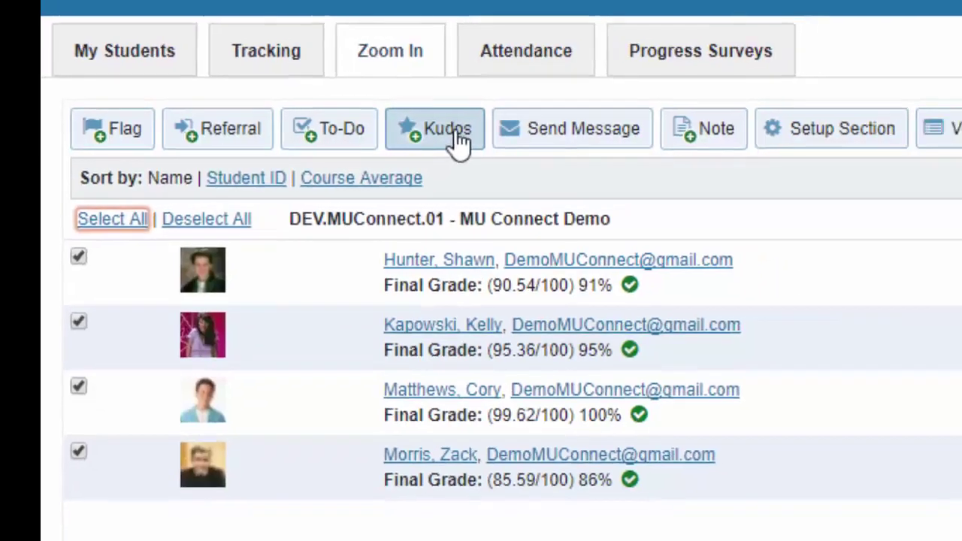
click(454, 135)
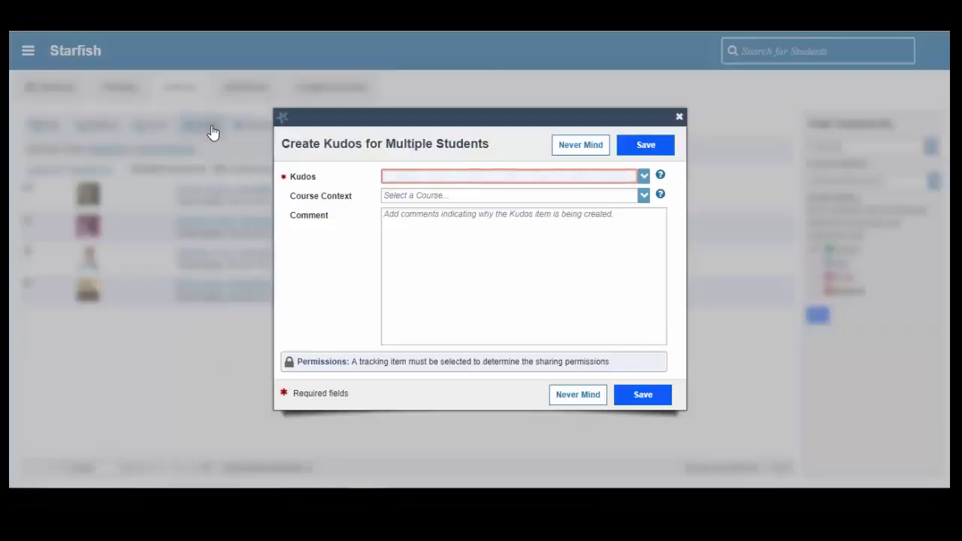
click(398, 182)
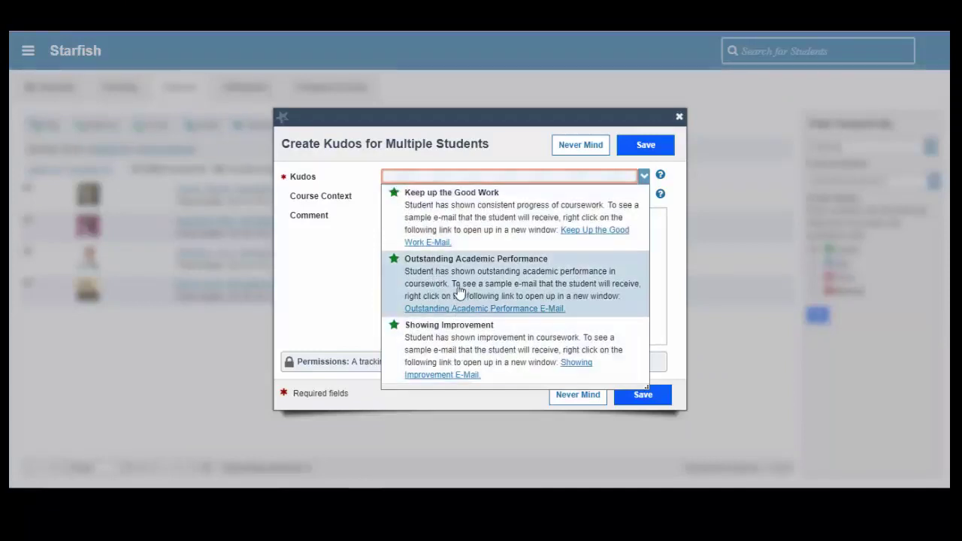
click(454, 197)
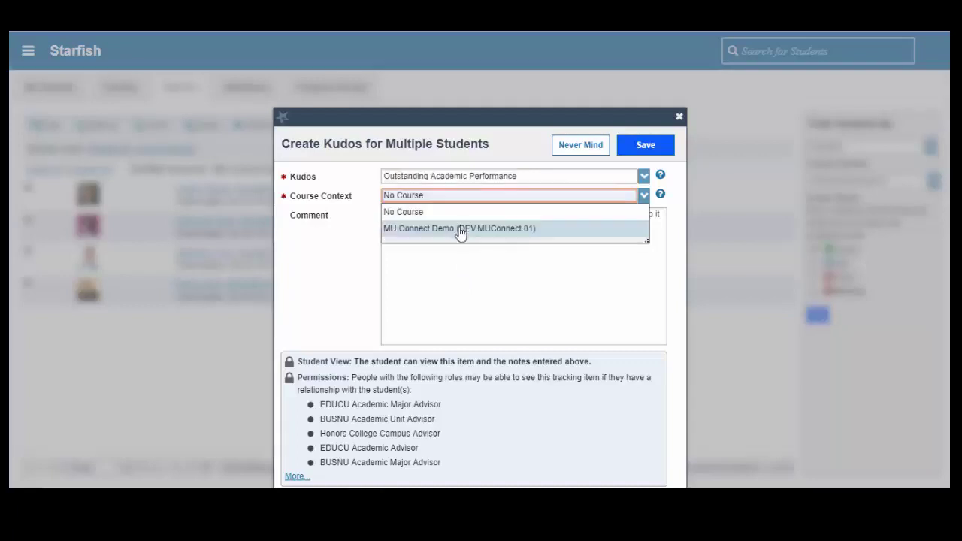
click(460, 229)
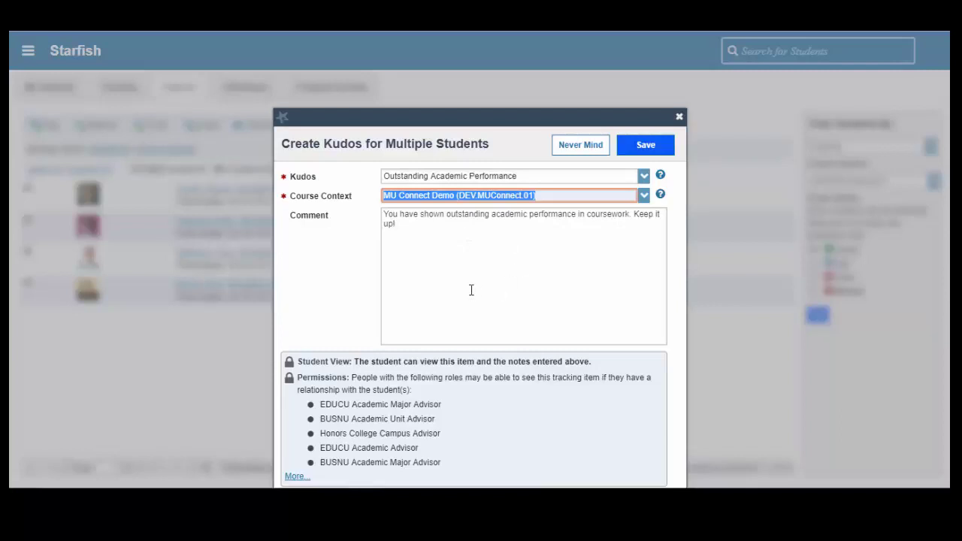
click(647, 145)
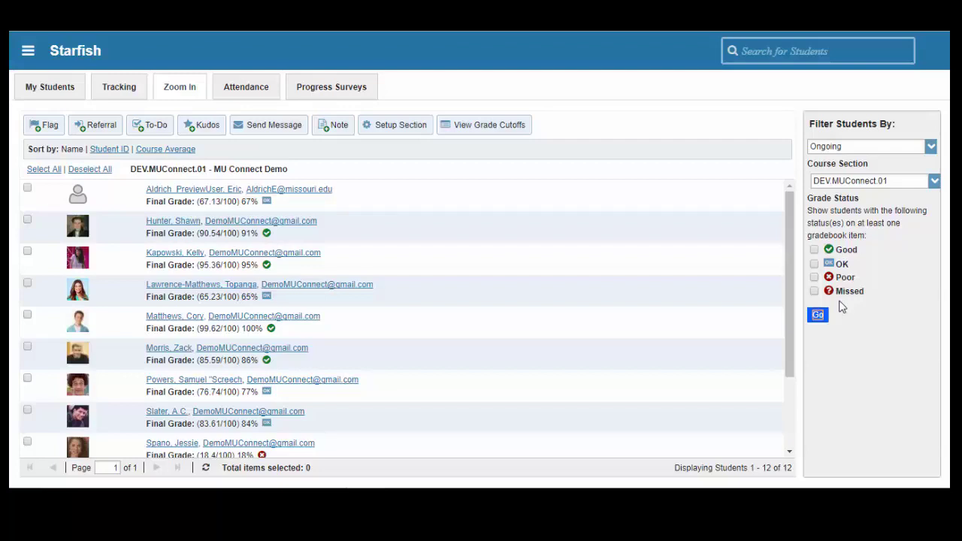
- Filter the gradebook view to students with Poor grade status and select all of them
click(814, 277)
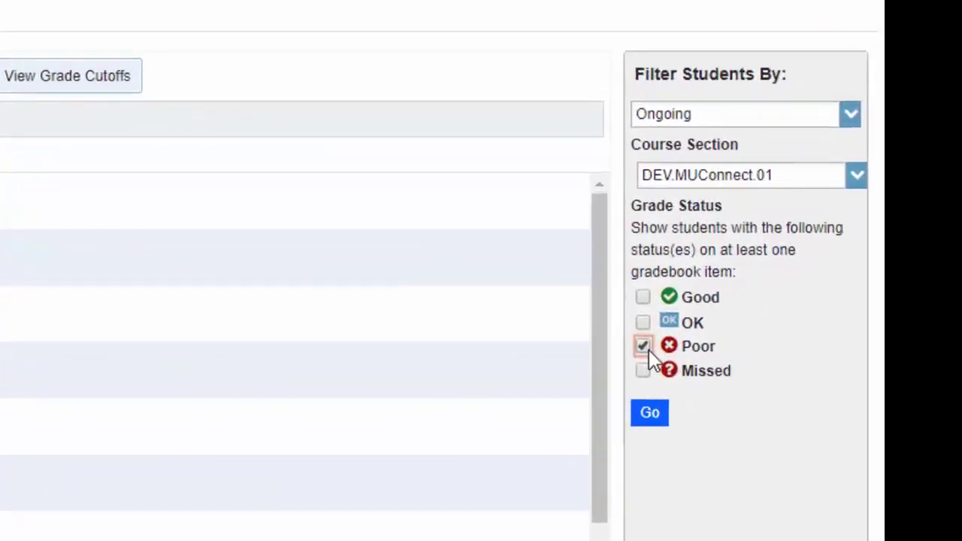
click(649, 418)
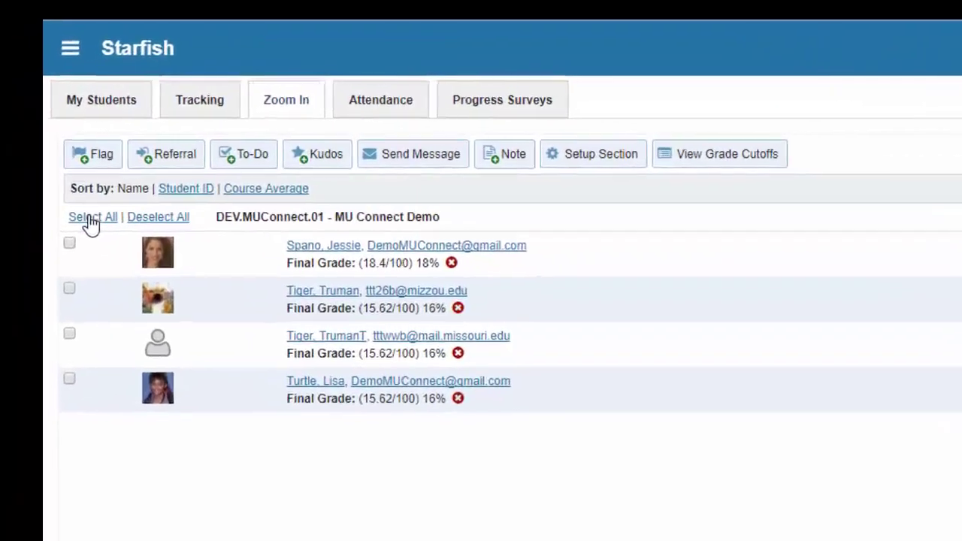
click(60, 194)
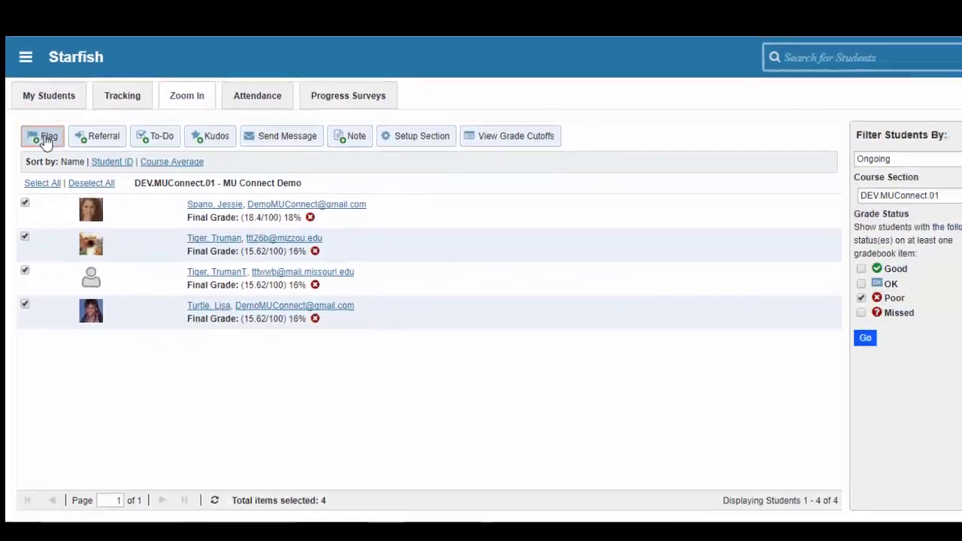
- Raise an In Danger of Failing flag for the selected students, set the course context to MU Connect Demo (DEV.MUConnect.01), and save it
click(110, 164)
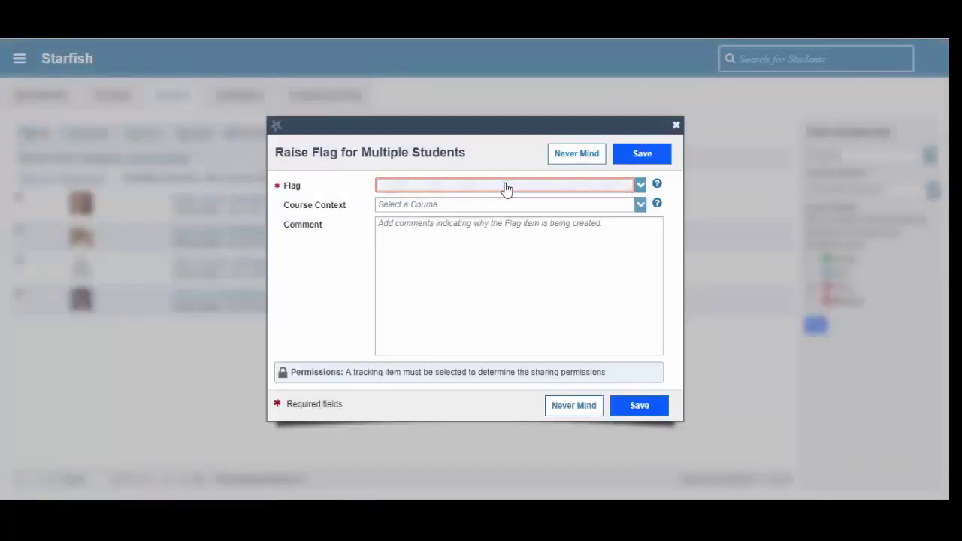
click(639, 186)
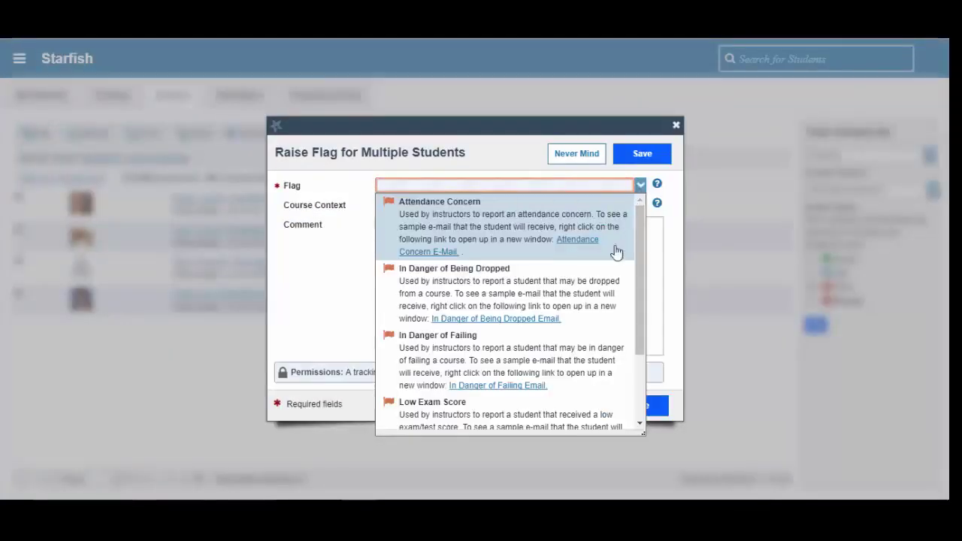
click(598, 351)
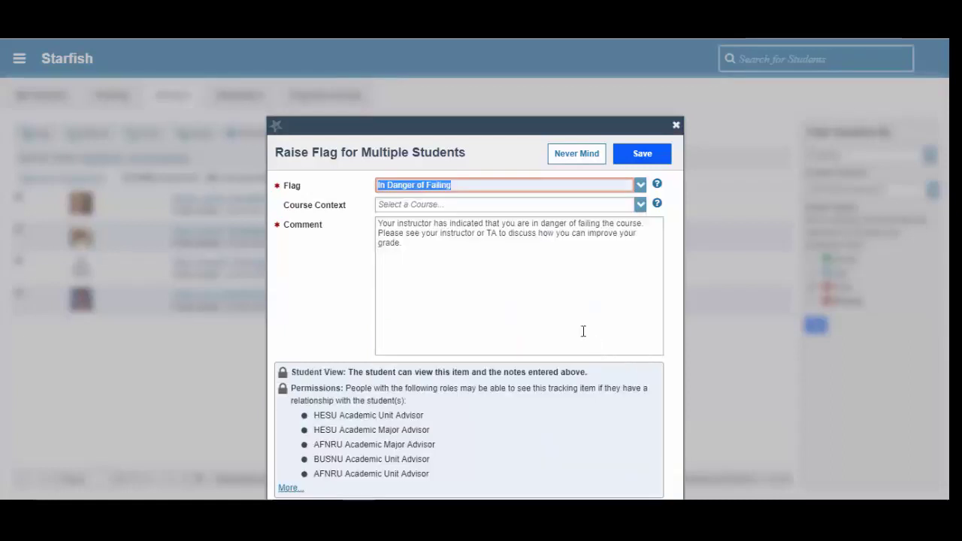
click(639, 205)
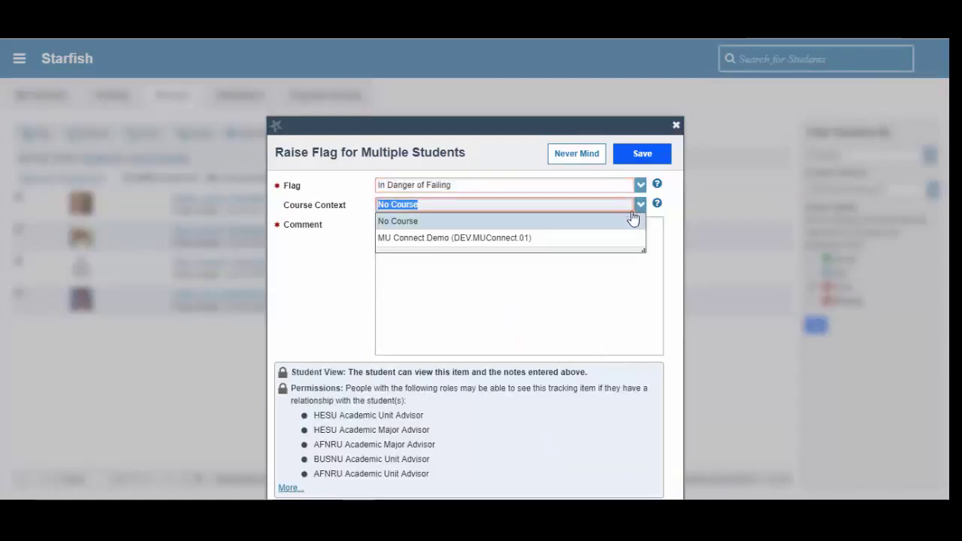
click(618, 242)
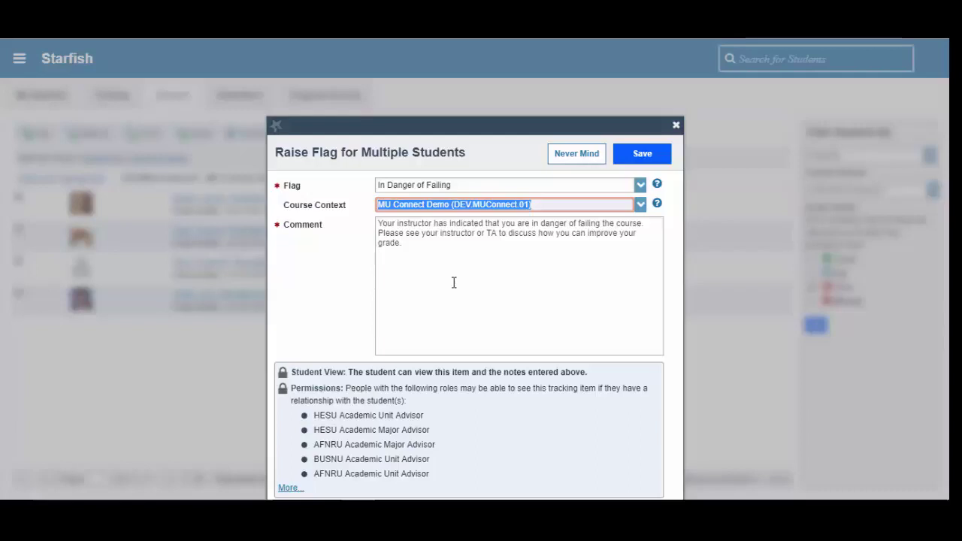
click(640, 154)
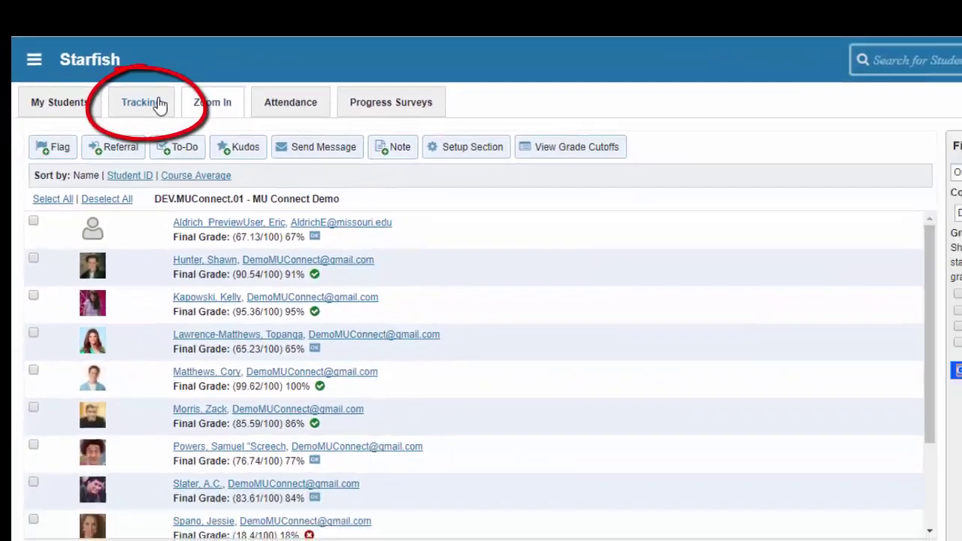
- Open the Tracking list and examine the second Showing Improvement kudos and the third Attendance Concern flag
click(219, 132)
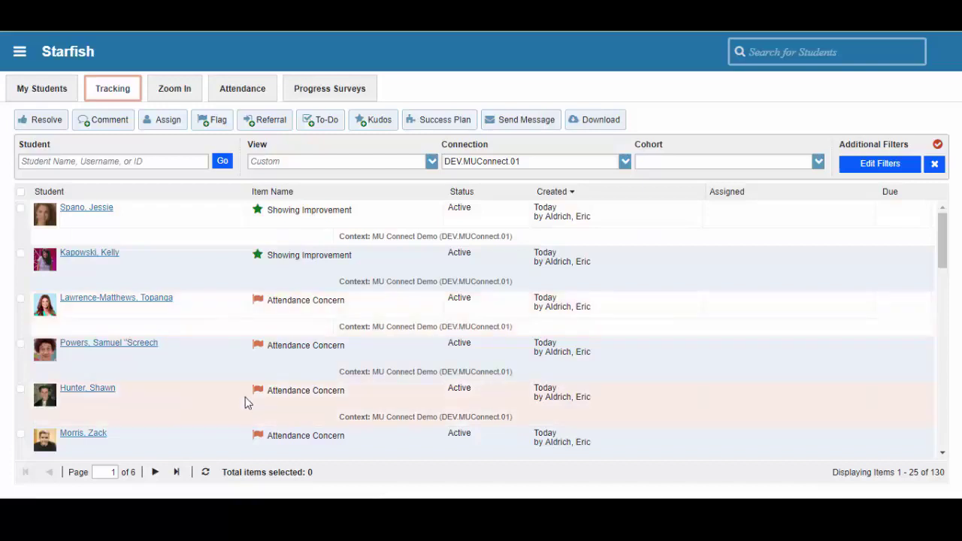
click(255, 255)
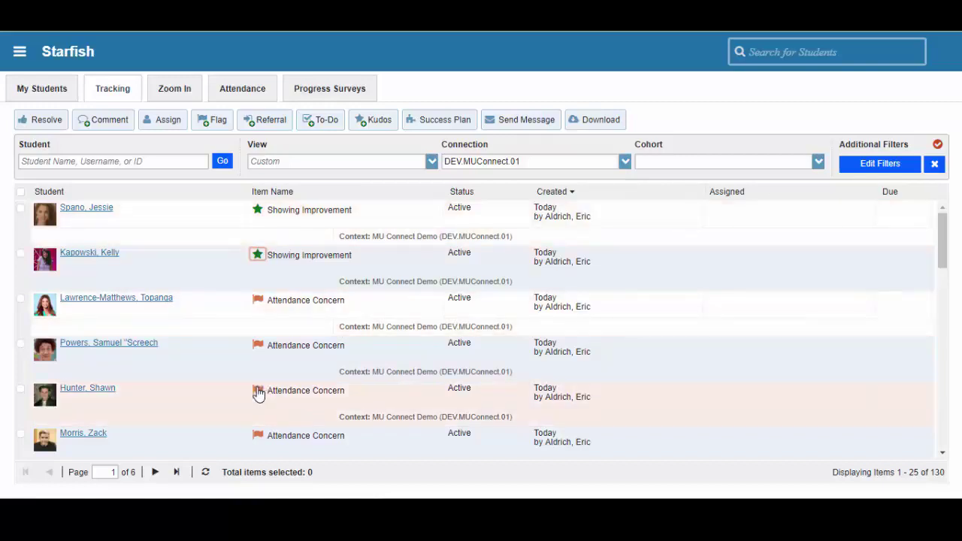
click(256, 392)
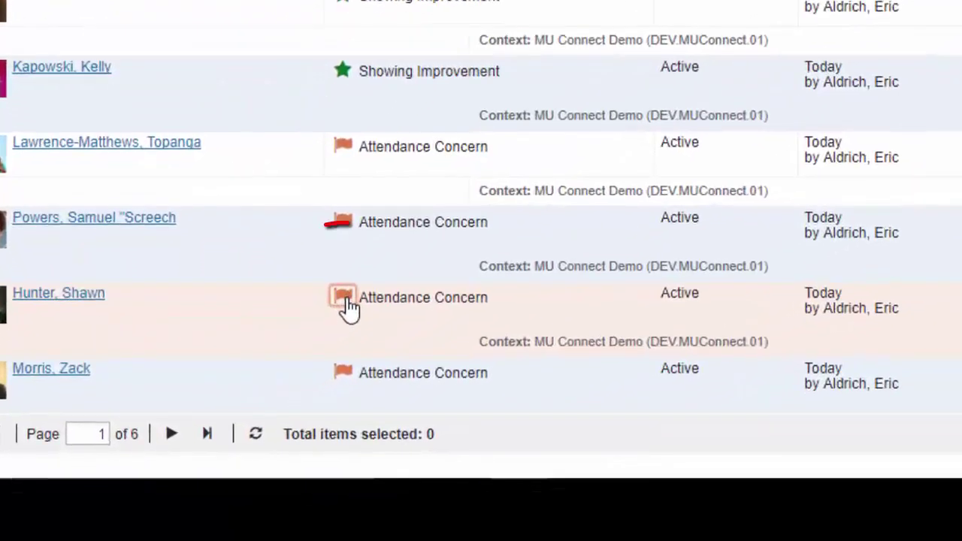
- Clear the third Attendance Concern flag in the tracking list with the reason "Completed- Concern successfully addressed"
click(258, 393)
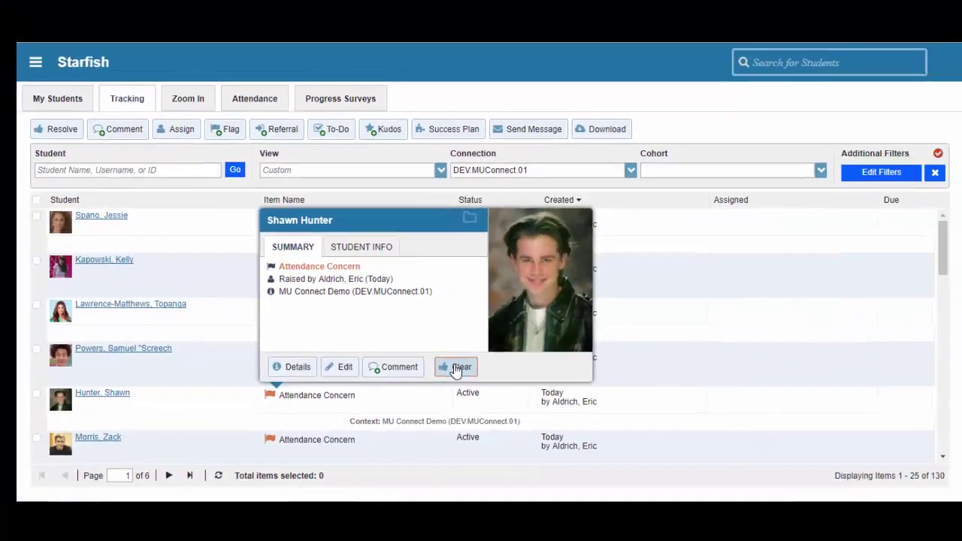
click(456, 368)
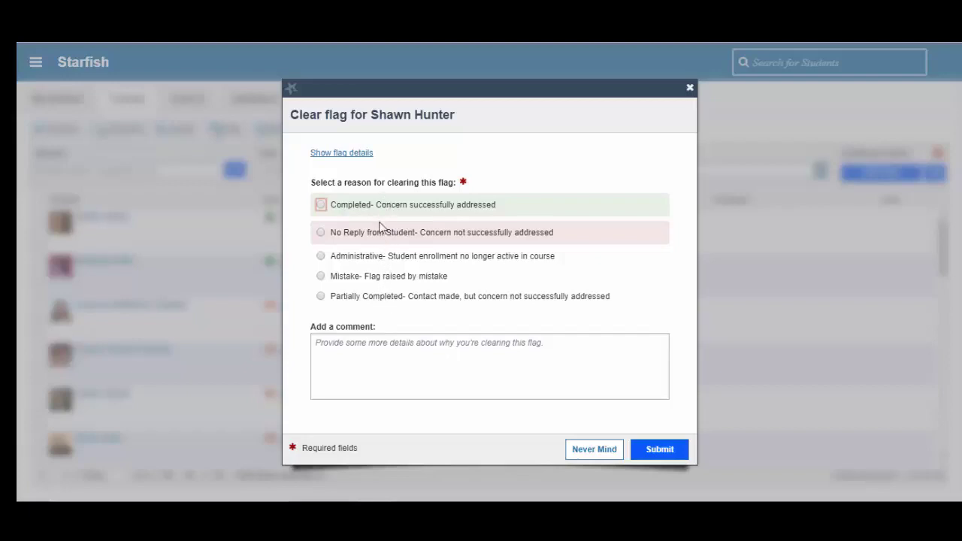
click(320, 205)
click(661, 449)
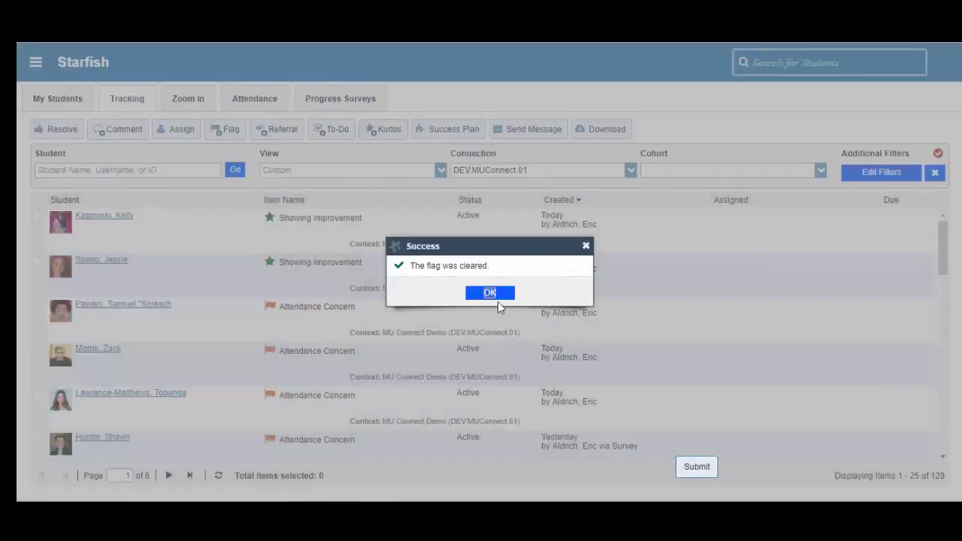
click(492, 296)
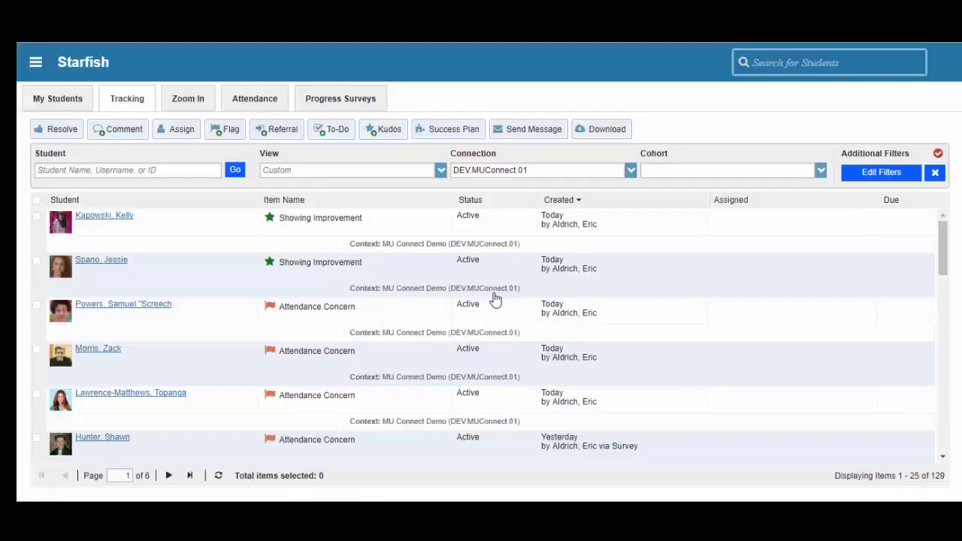